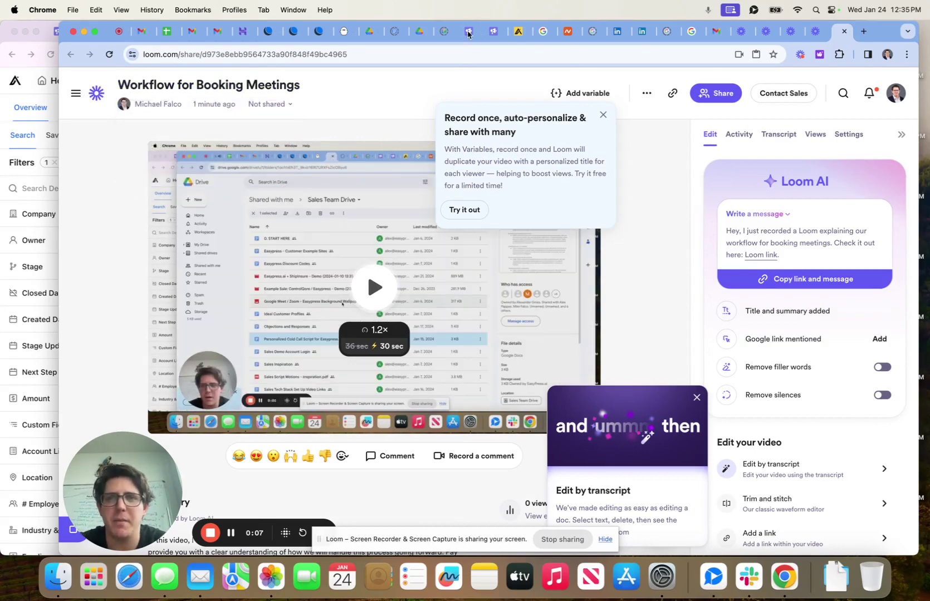
# Step: Dismiss Loom's 'Record once, auto-personalize' tip and switch to the Apollo Meetings tab
pyautogui.click(603, 115)
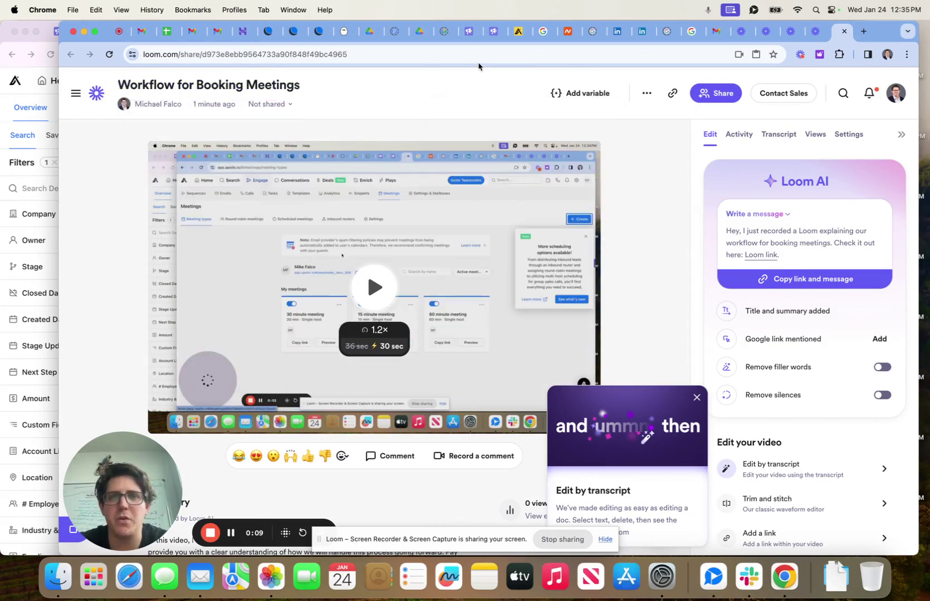
pyautogui.click(519, 31)
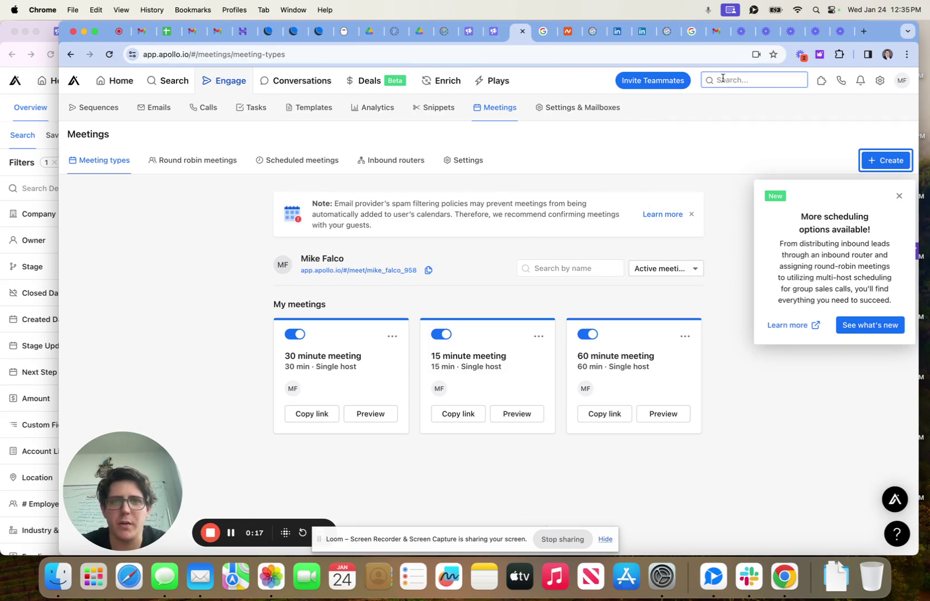
# Step: Open the recently searched Aguavida Premium Water founder's contact record, closing its edit form unchanged
pyautogui.click(722, 79)
pyautogui.click(637, 161)
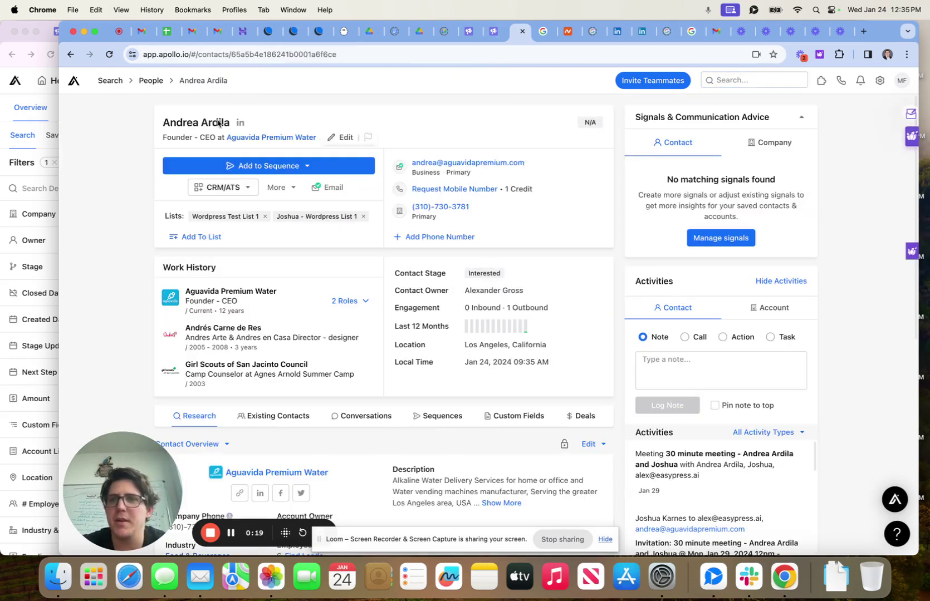
pyautogui.moveTo(163, 126); pyautogui.dragTo(231, 124)
pyautogui.click(290, 191)
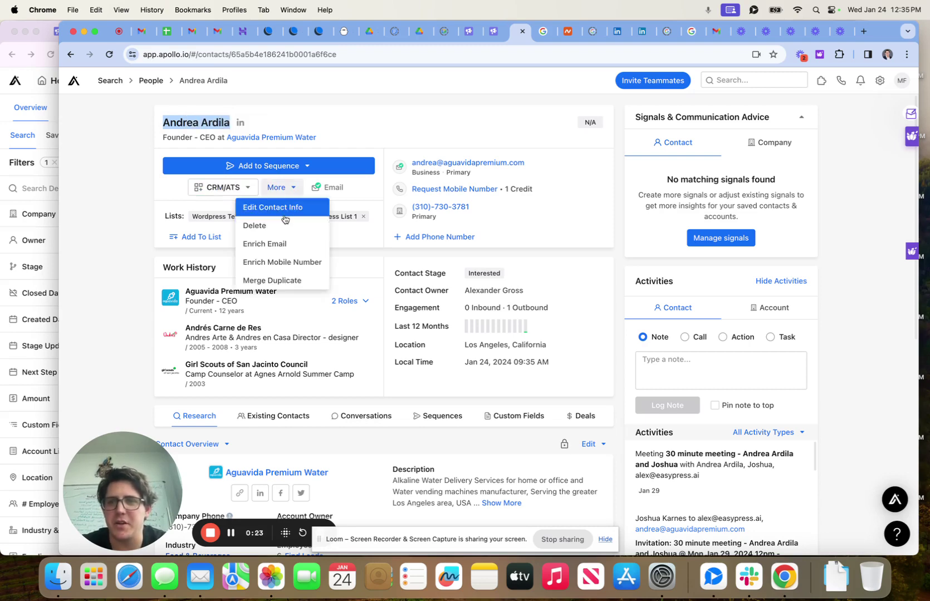
pyautogui.click(284, 210)
pyautogui.click(134, 250)
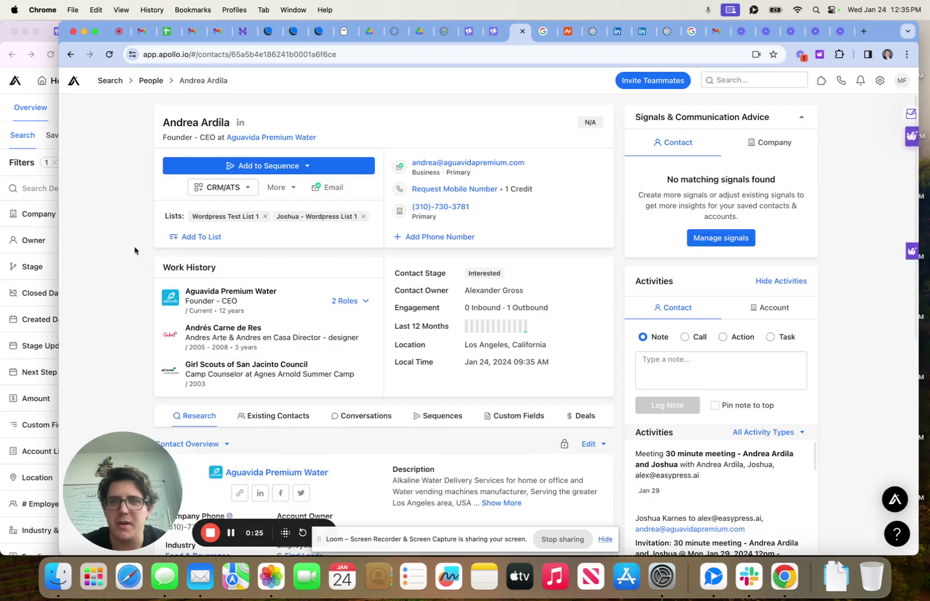
# Step: Review the contact's activities and its Sequences tab showing one finished sequence
pyautogui.scroll(-3, 577, 469)
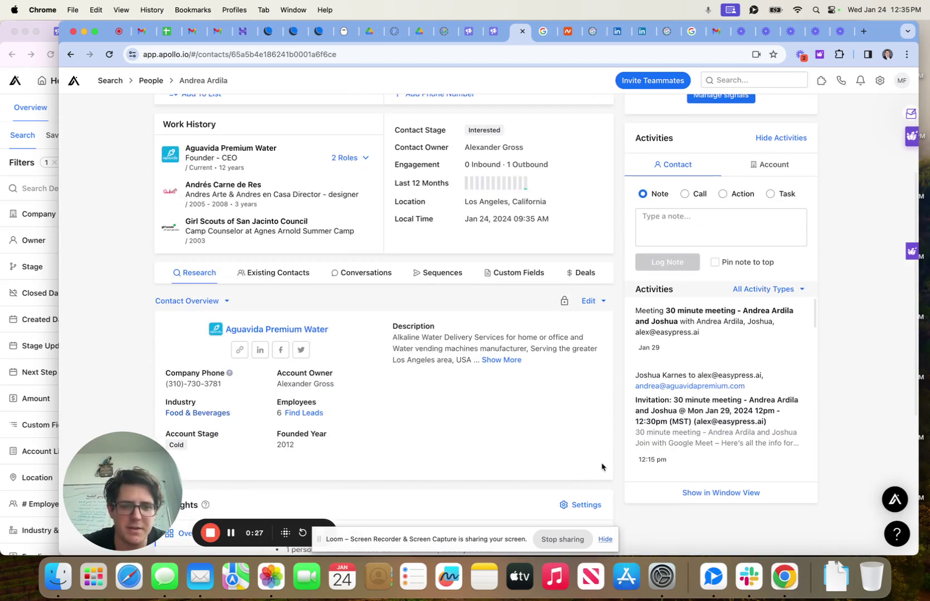
pyautogui.scroll(-5, 639, 404)
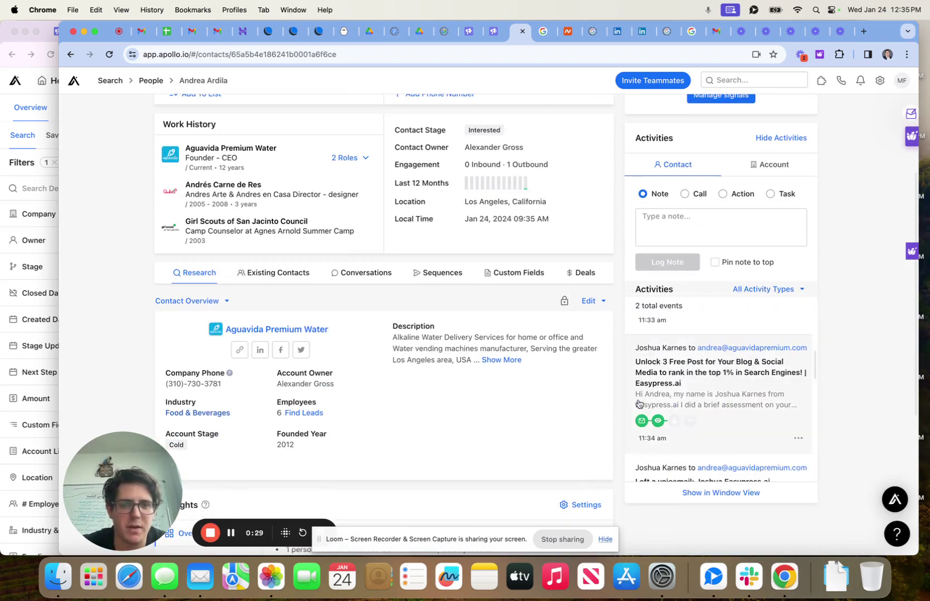
pyautogui.scroll(-3, 640, 407)
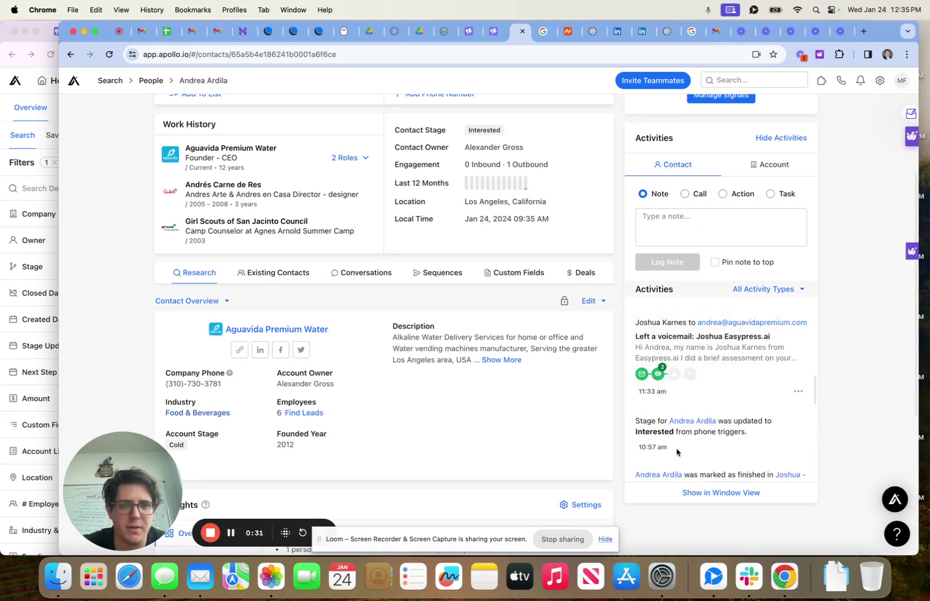
pyautogui.scroll(3, 570, 376)
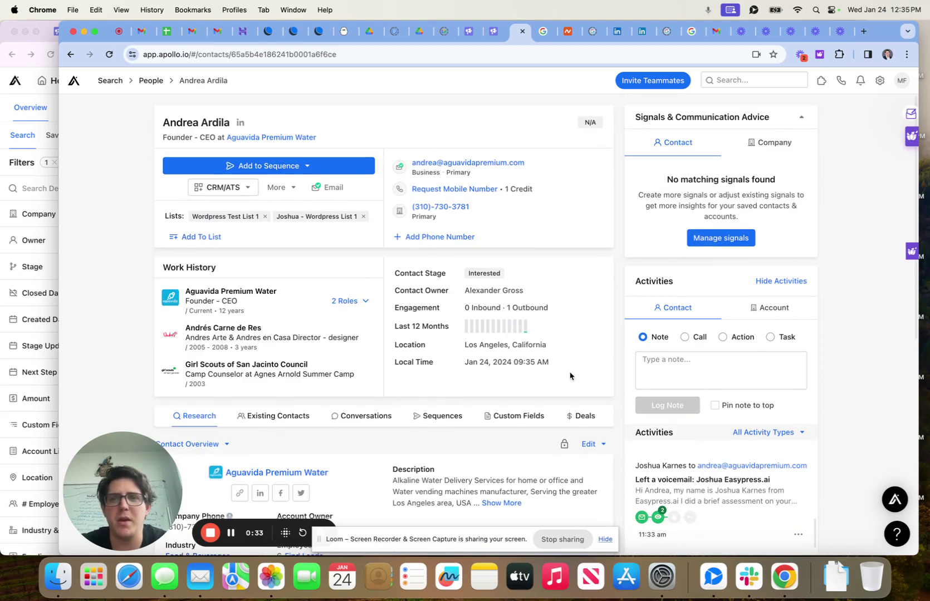
pyautogui.click(449, 417)
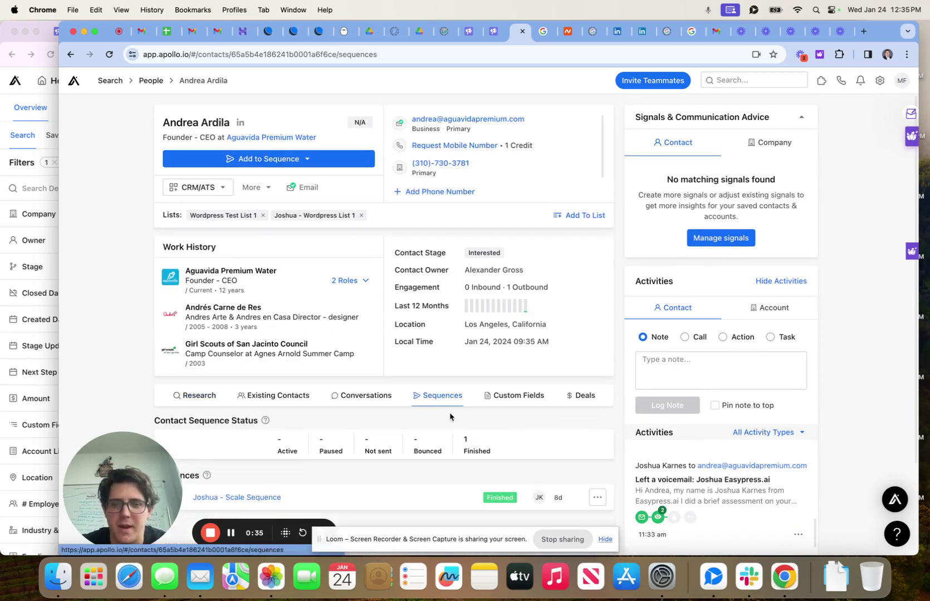
pyautogui.scroll(-3, 449, 417)
pyautogui.scroll(2, 327, 392)
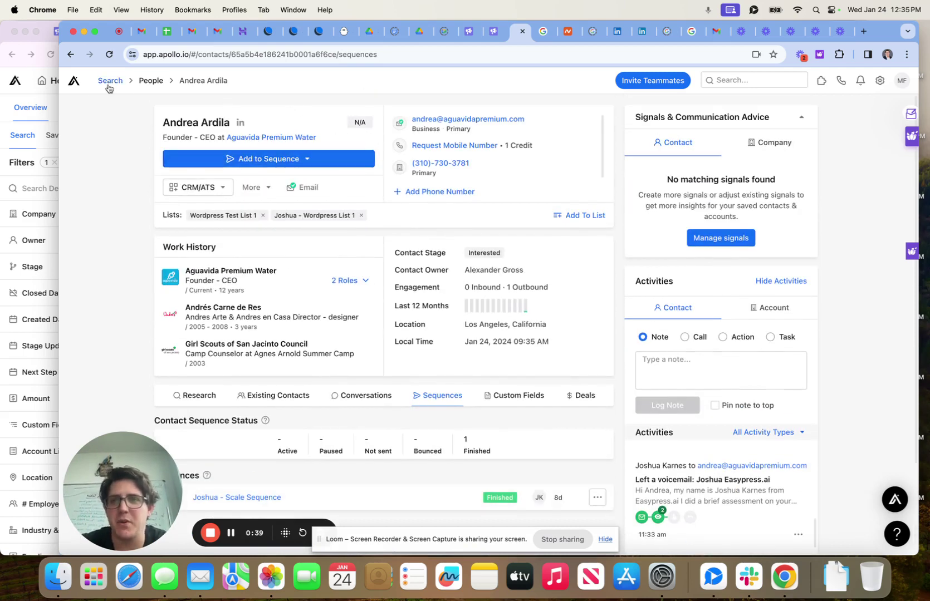
# Step: Open the 30 minute meeting type's edit page and scroll down to its email reminder
pyautogui.click(74, 84)
pyautogui.moveTo(234, 78)
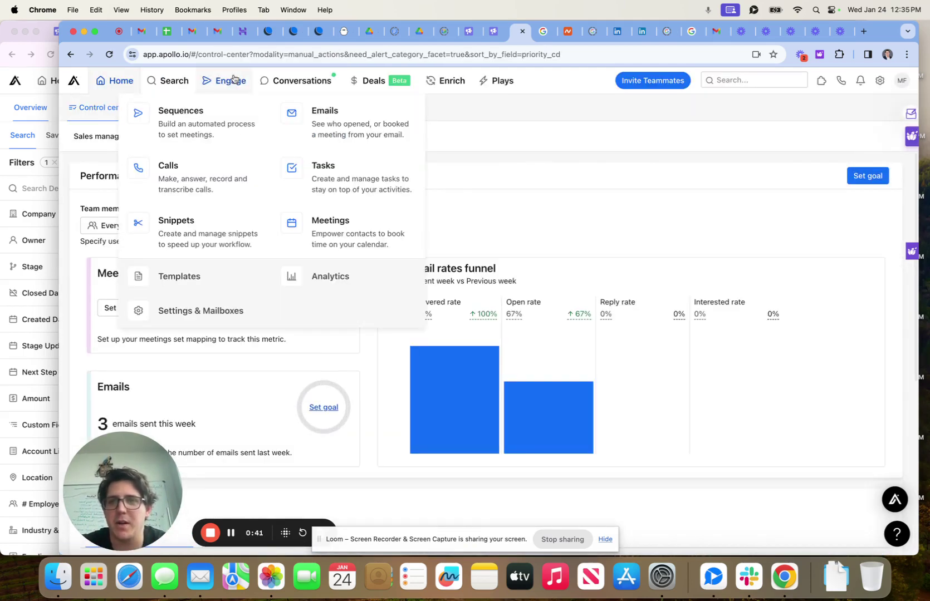
pyautogui.click(341, 256)
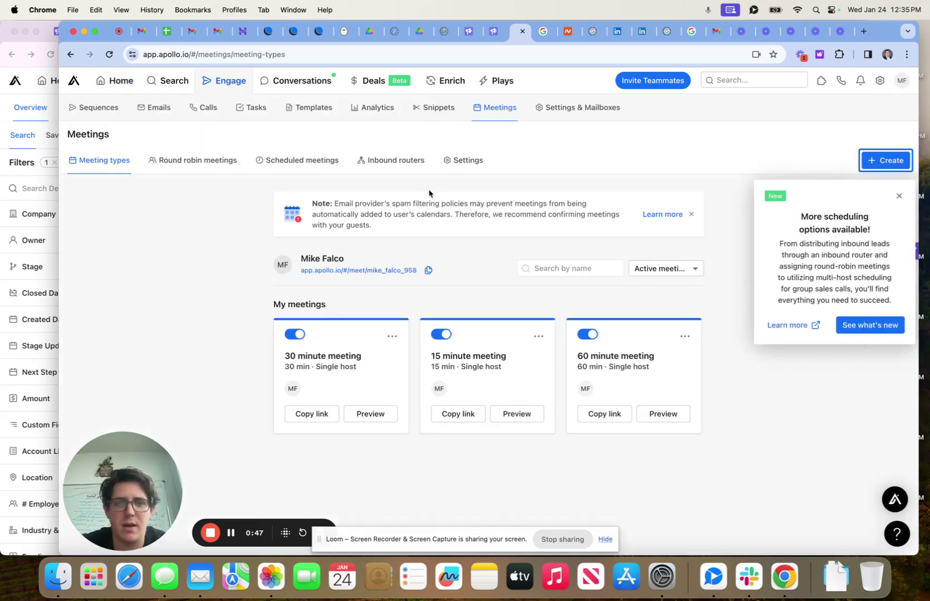
pyautogui.click(392, 338)
pyautogui.click(393, 353)
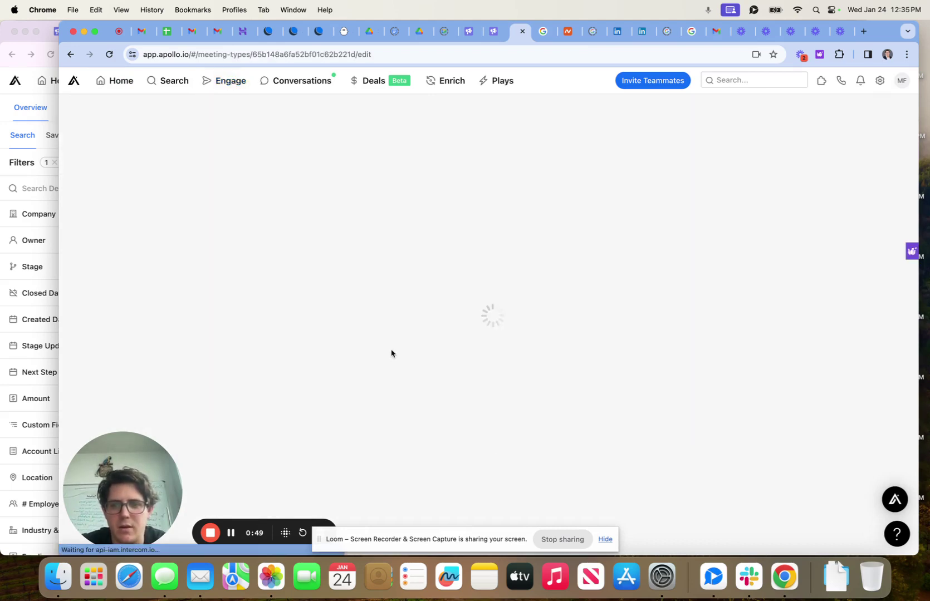
pyautogui.scroll(-10, 288, 271)
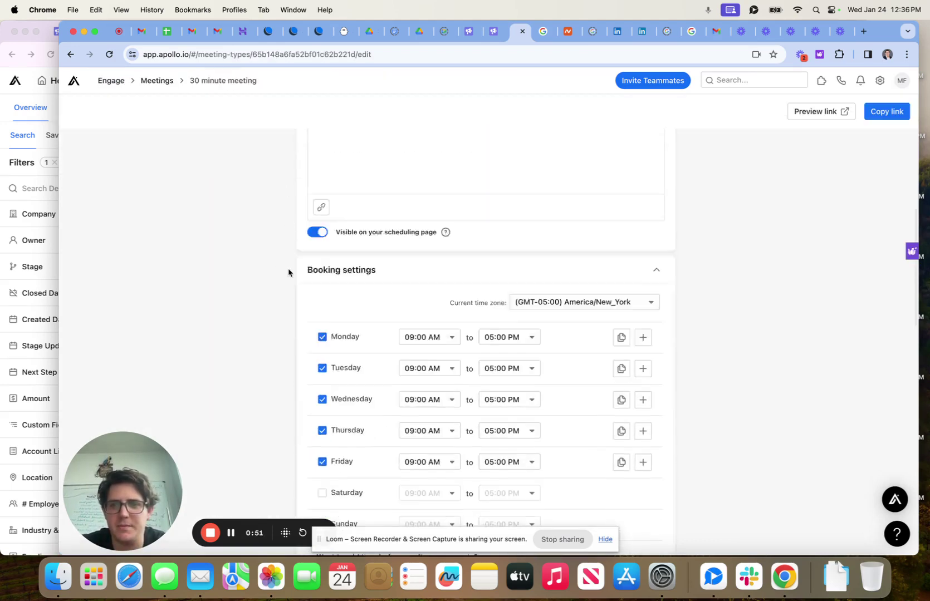
pyautogui.scroll(-5, 289, 273)
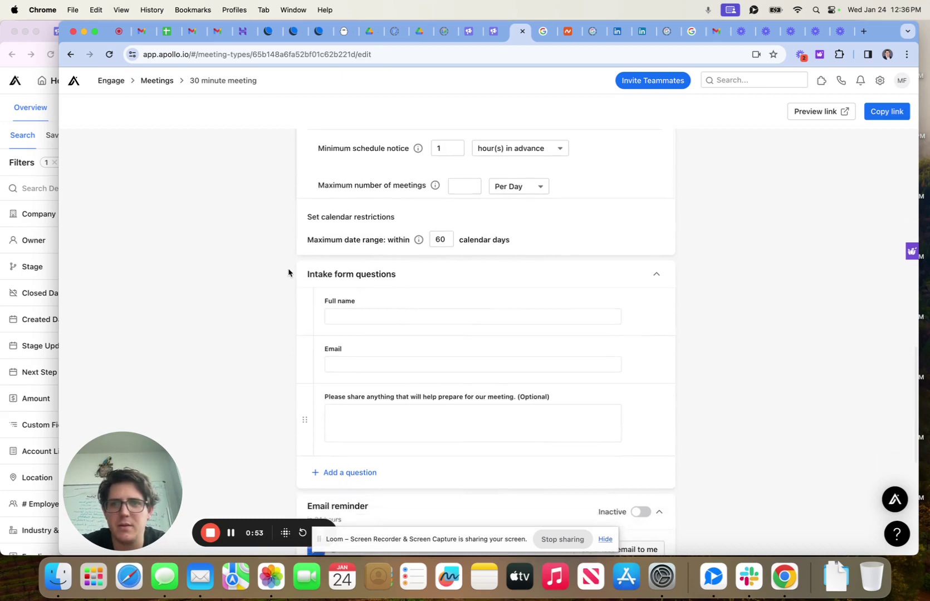
pyautogui.scroll(-4, 288, 272)
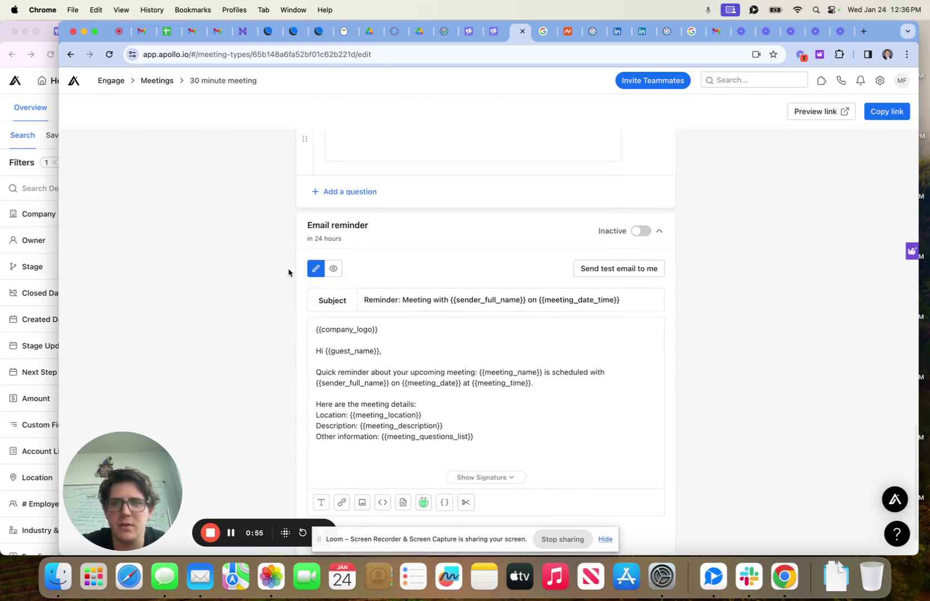
# Step: Turn on the 24-hour email reminder and hide the screen-sharing notice
pyautogui.click(639, 188)
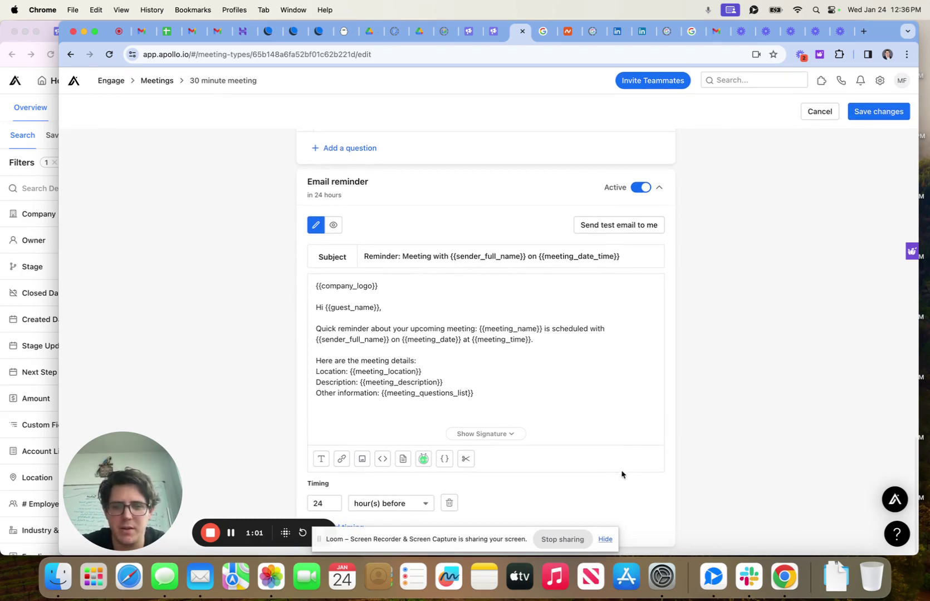
pyautogui.click(604, 540)
pyautogui.click(605, 540)
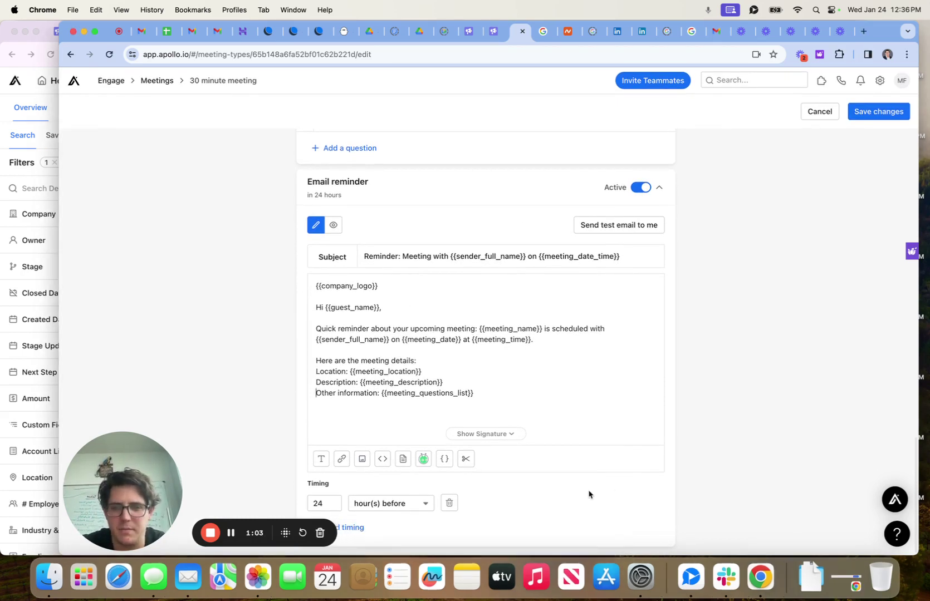
# Step: Delete the optional 'Please share anything that will help prepare for our meeting.' intake question
pyautogui.scroll(10, 532, 370)
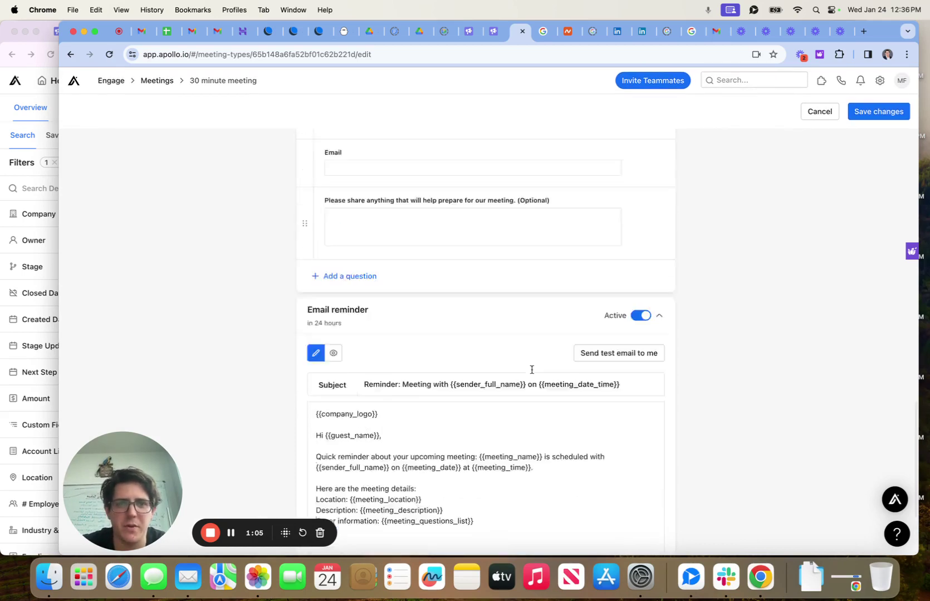
pyautogui.scroll(-2, 531, 373)
pyautogui.scroll(2, 532, 373)
pyautogui.scroll(3, 532, 373)
pyautogui.scroll(-3, 532, 373)
pyautogui.scroll(-1, 532, 373)
pyautogui.click(650, 458)
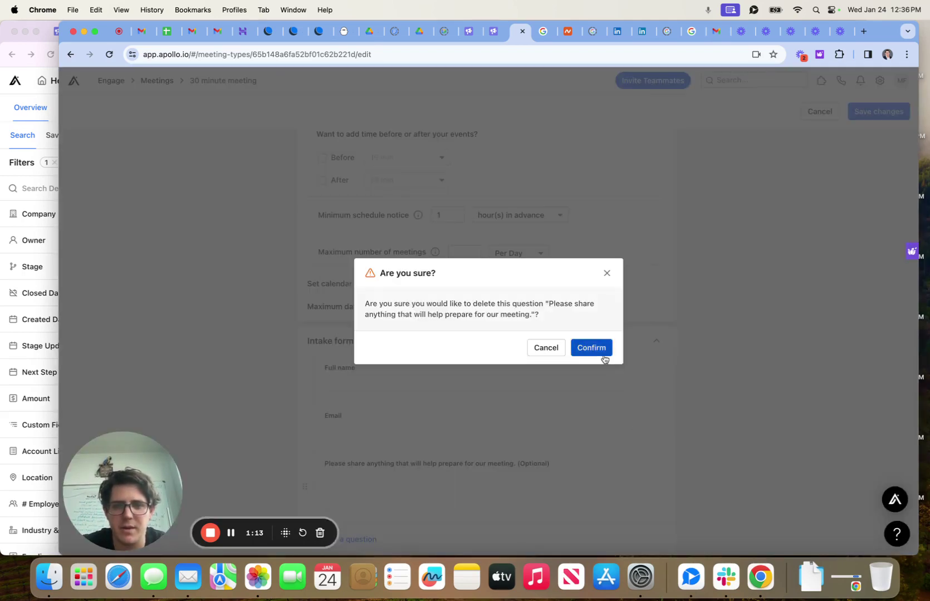
pyautogui.click(590, 346)
pyautogui.scroll(2, 619, 409)
pyautogui.scroll(5, 620, 406)
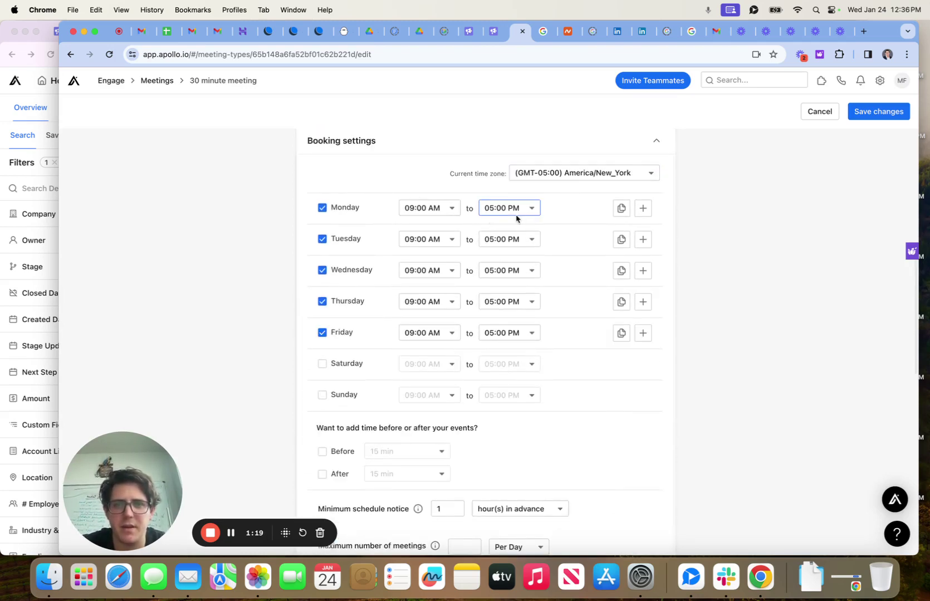
pyautogui.scroll(9, 633, 232)
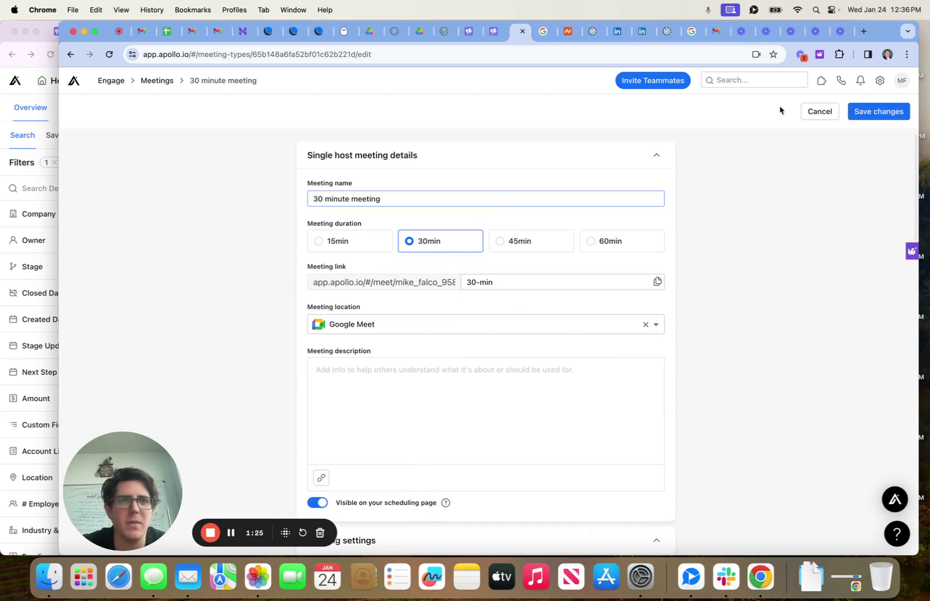
# Step: Save the meeting type, then pick January 29 at 01:30 PM on its booking page
pyautogui.click(875, 114)
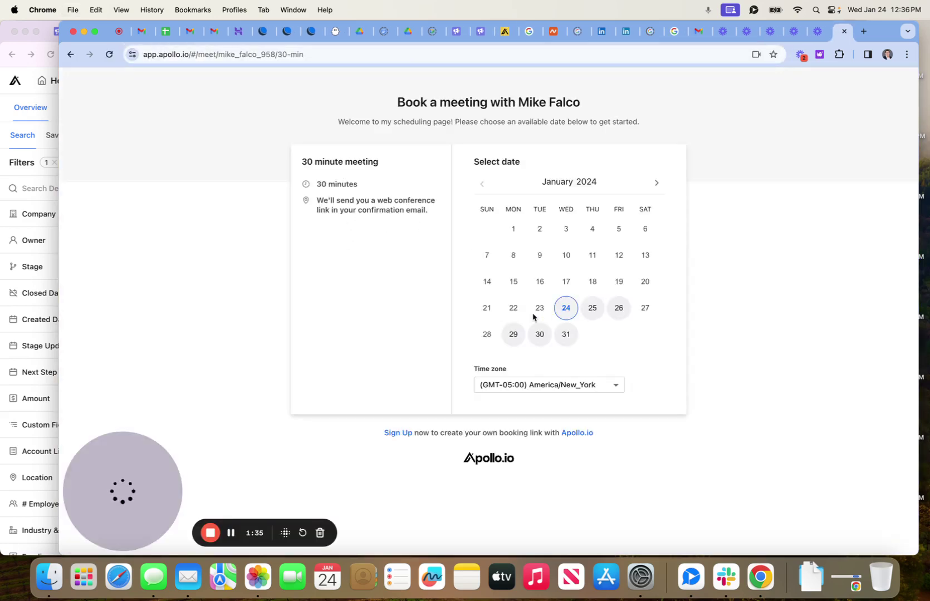
pyautogui.click(510, 339)
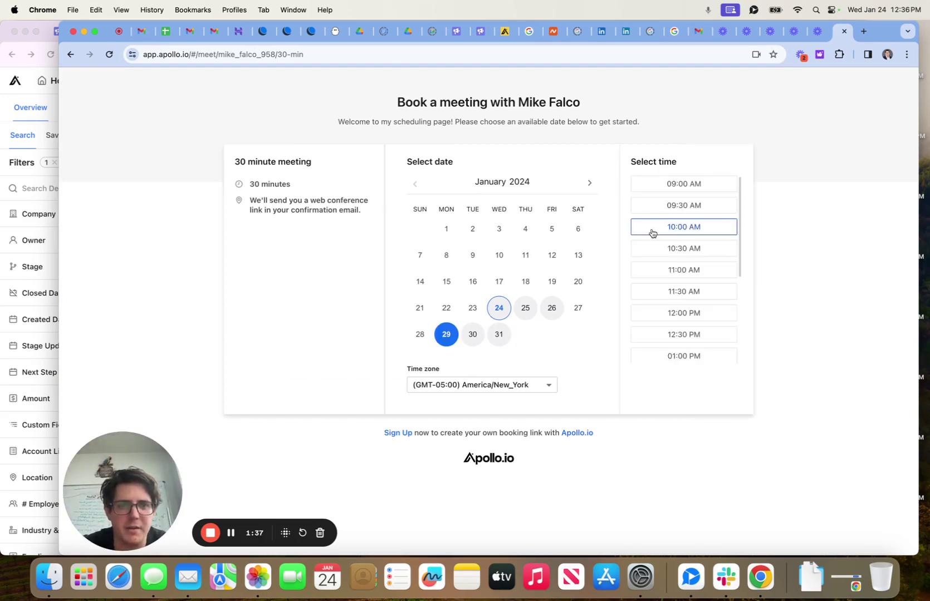
pyautogui.scroll(-3, 659, 323)
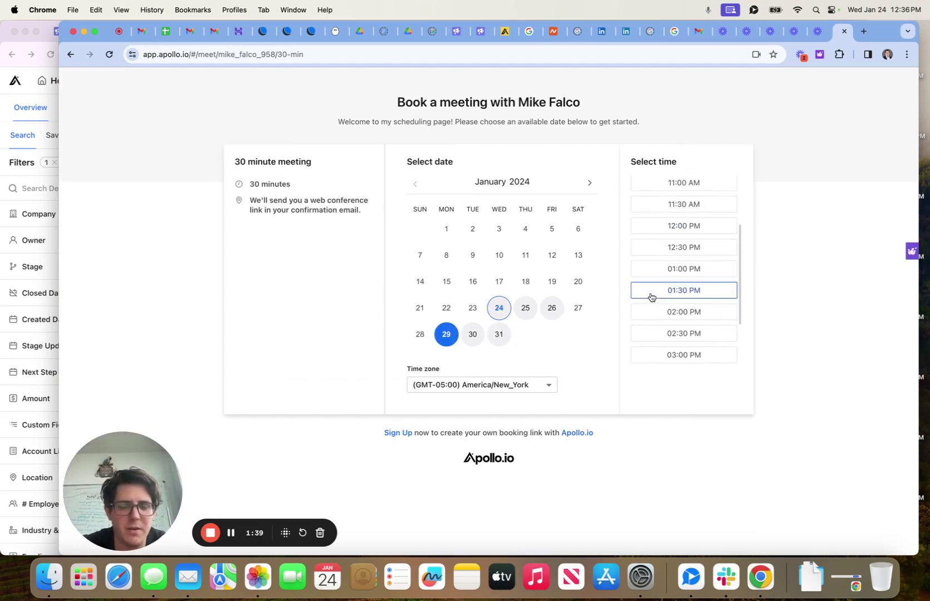
pyautogui.click(650, 295)
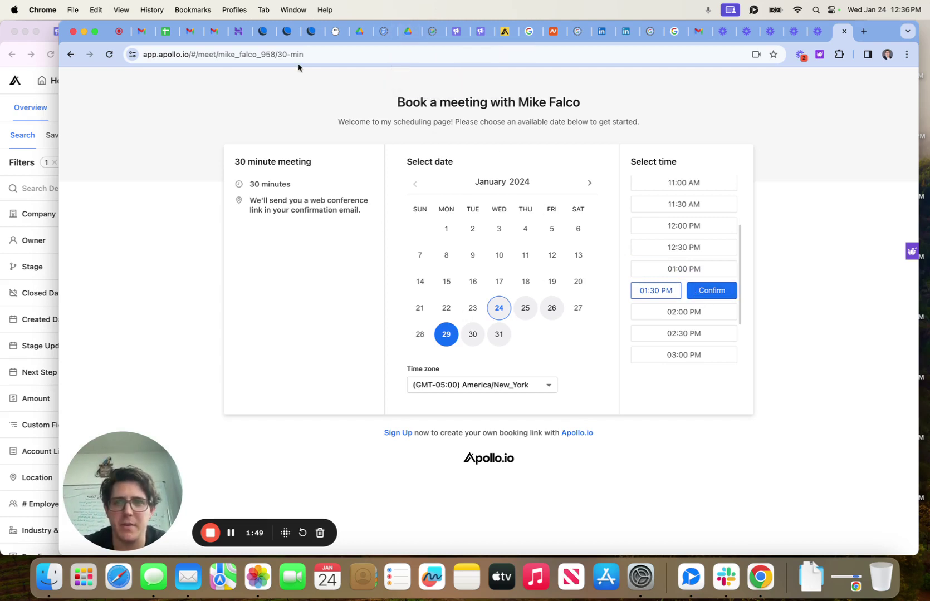
# Step: Start a new deal for Ecom Experts in the Easypress pipeline at the Demo Booked stage
pyautogui.click(505, 31)
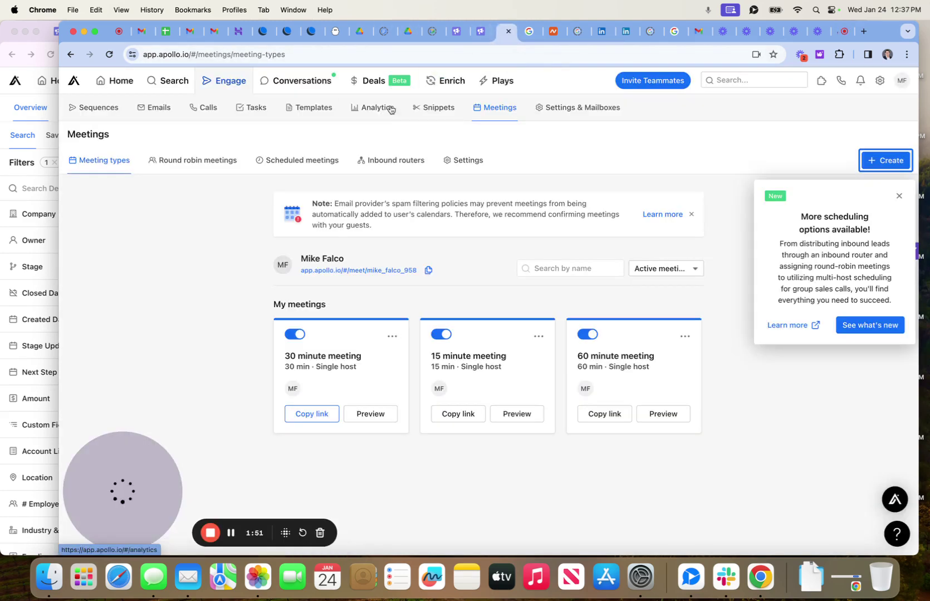
pyautogui.click(378, 81)
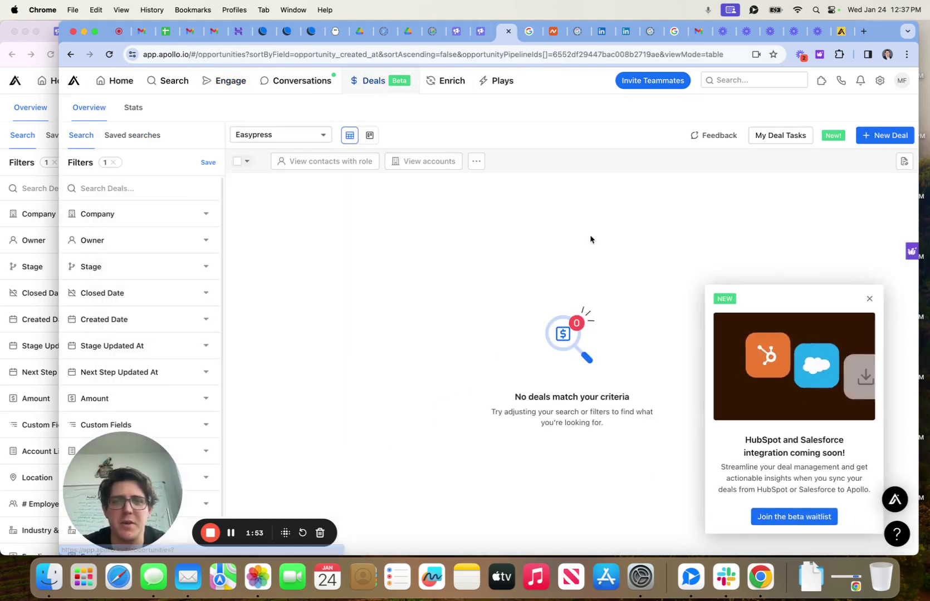
pyautogui.click(877, 139)
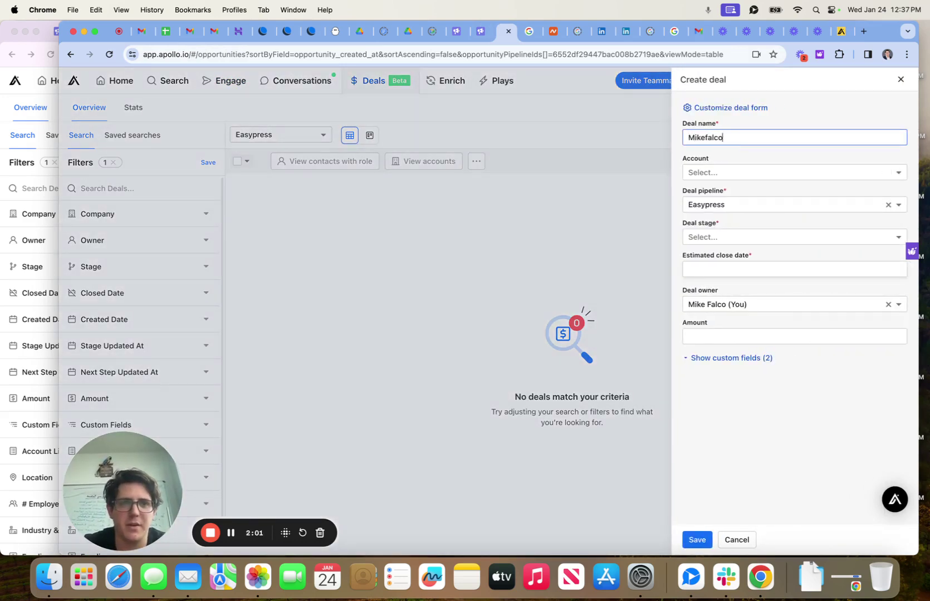
pyautogui.write('ecom')
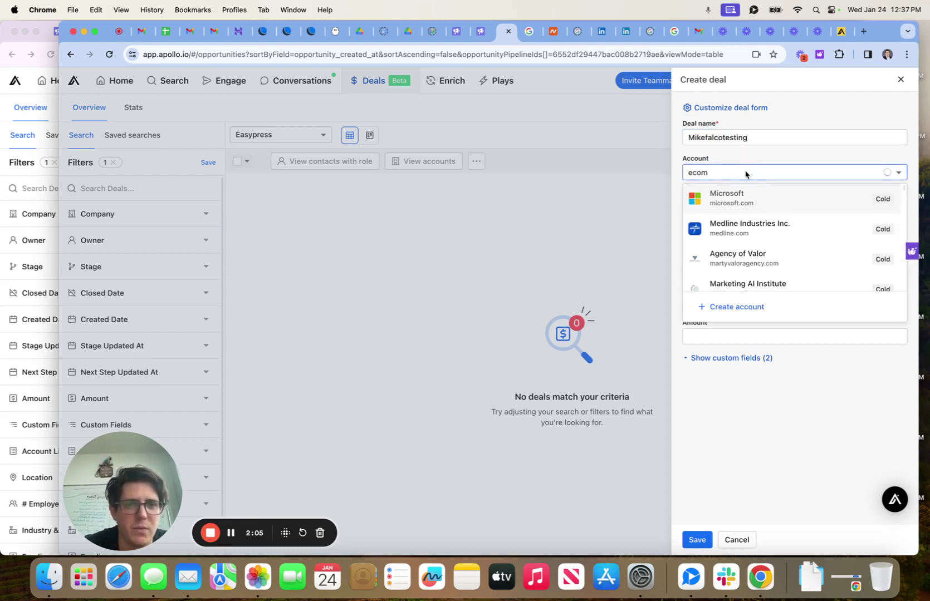
pyautogui.click(759, 199)
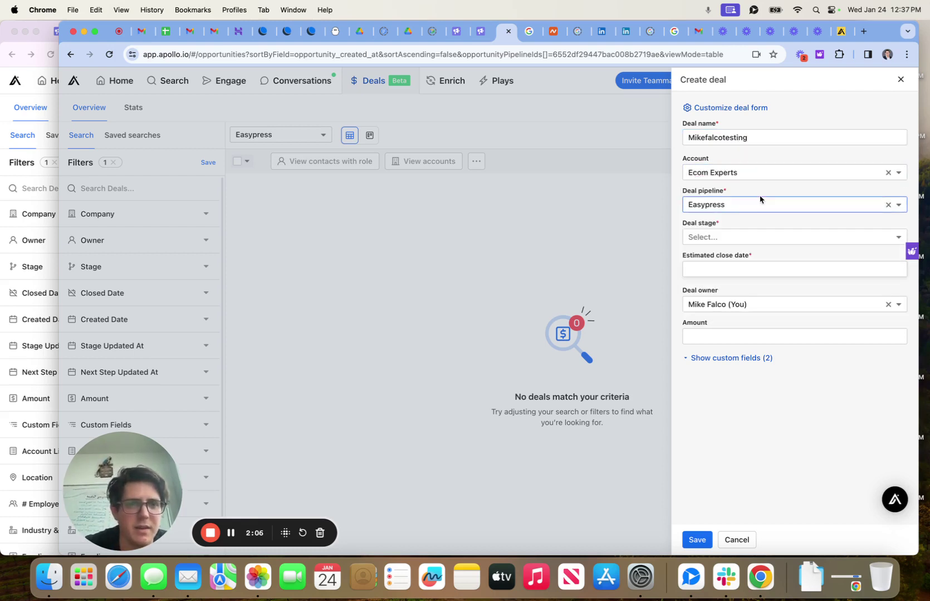
pyautogui.click(723, 207)
pyautogui.click(742, 227)
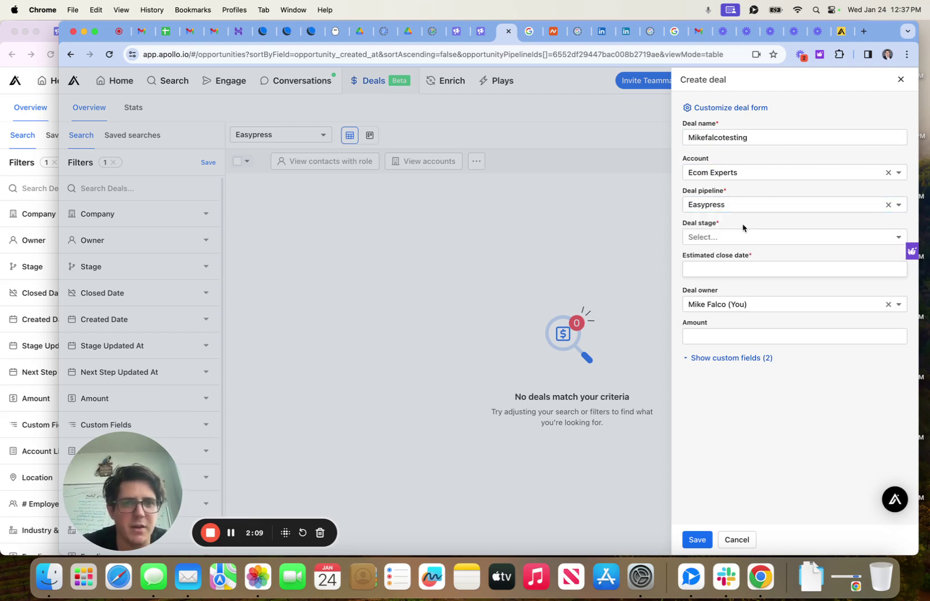
pyautogui.click(744, 235)
pyautogui.click(747, 257)
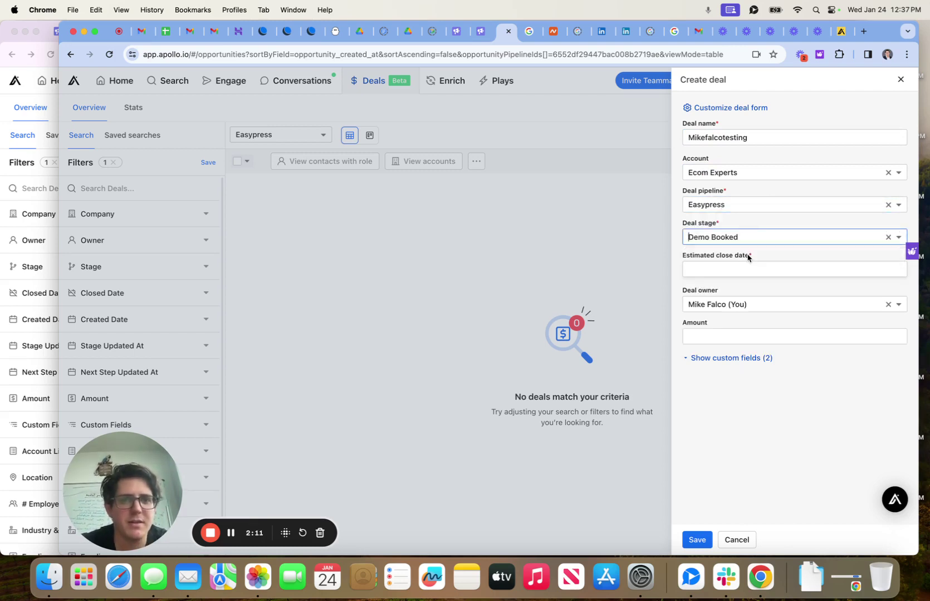
# Step: Set the deal's estimated close date to February 12, 2024
pyautogui.click(745, 269)
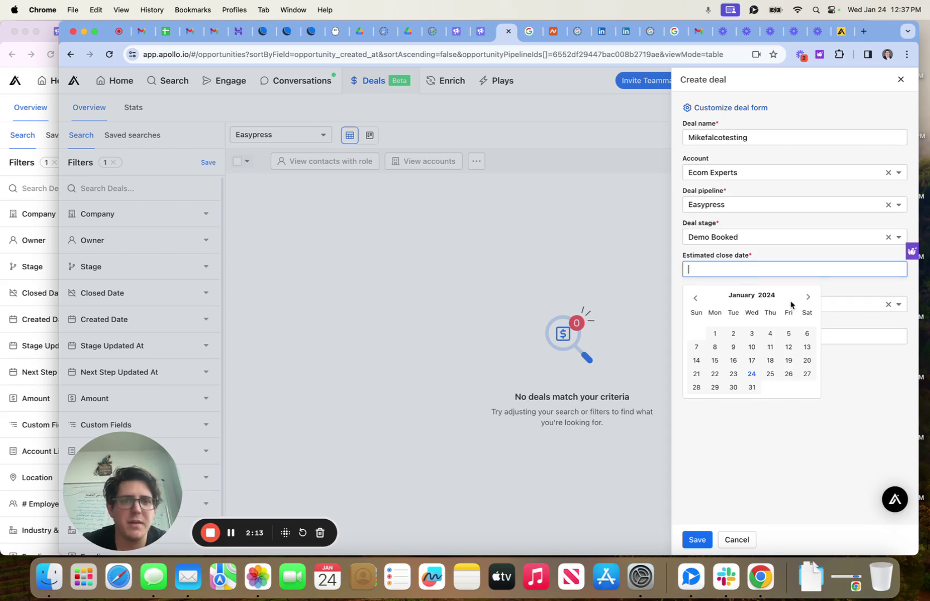
pyautogui.click(807, 298)
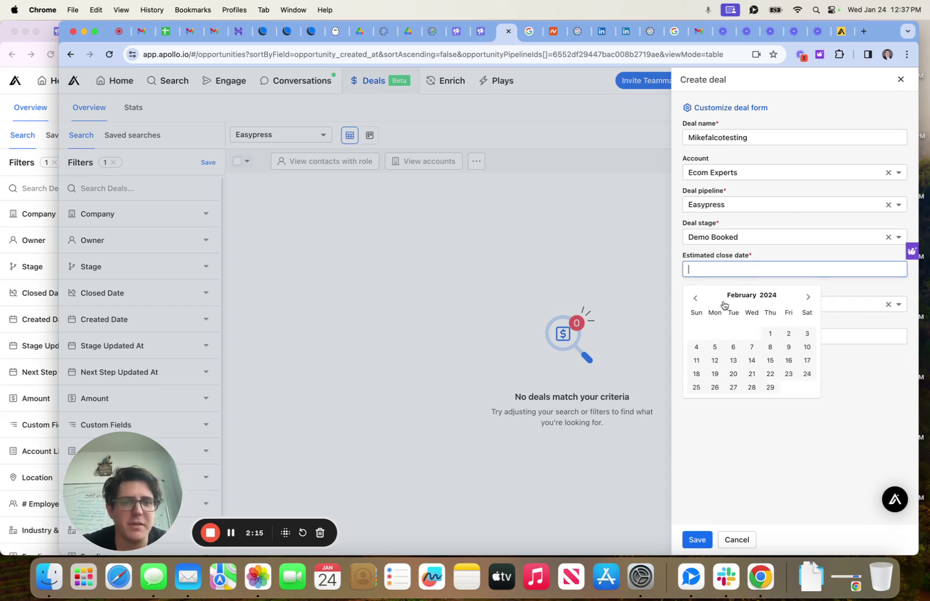
pyautogui.click(694, 298)
pyautogui.click(808, 297)
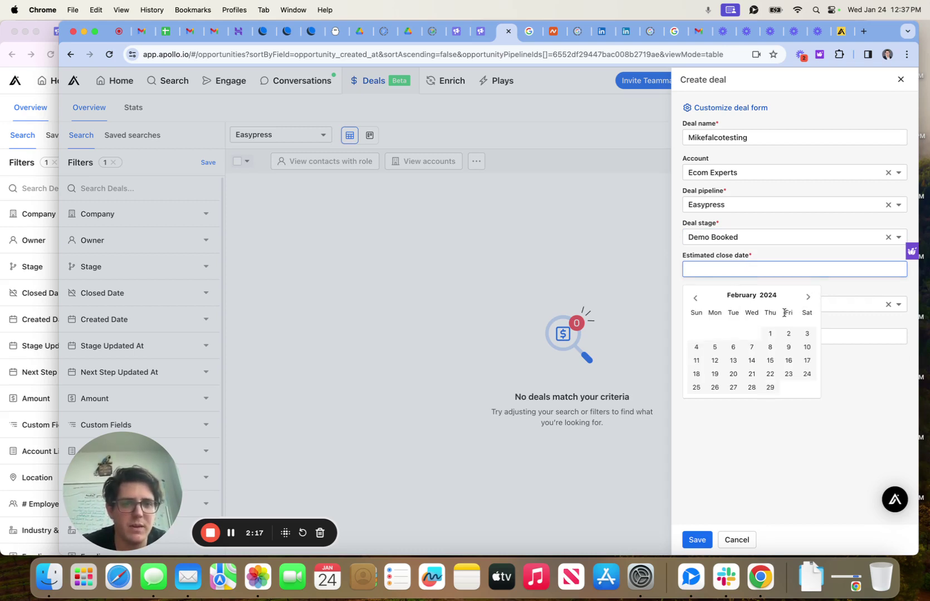
pyautogui.click(751, 347)
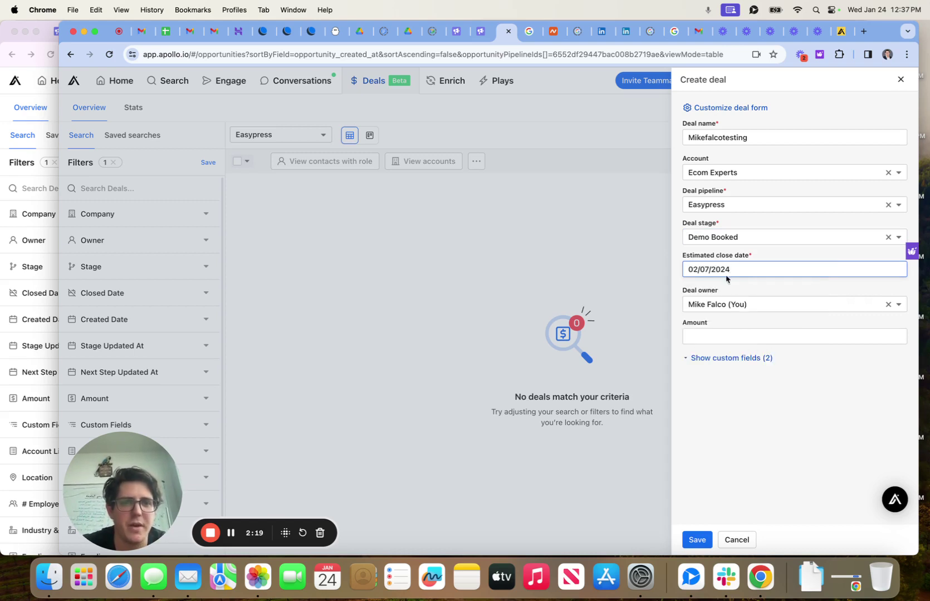
pyautogui.click(747, 268)
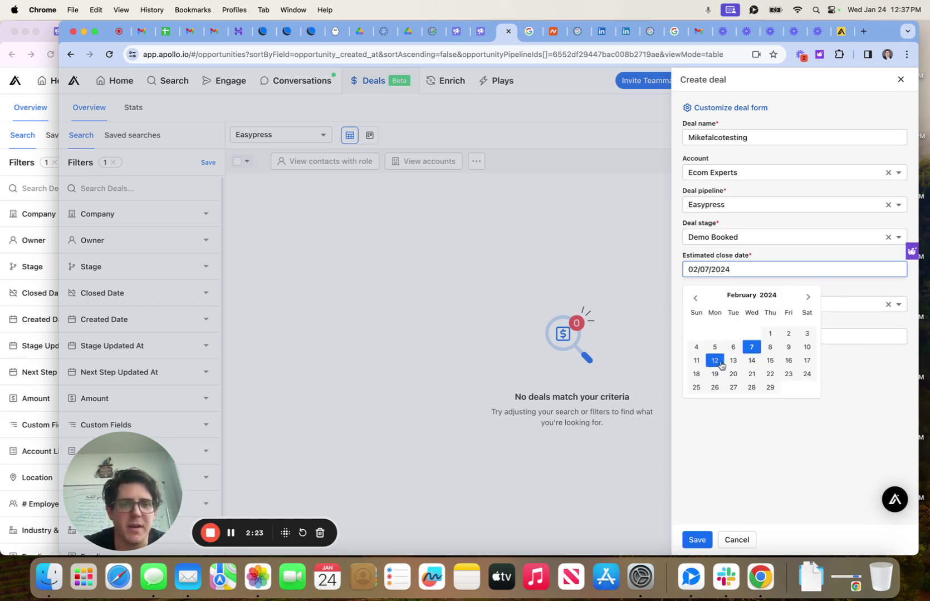
pyautogui.click(716, 360)
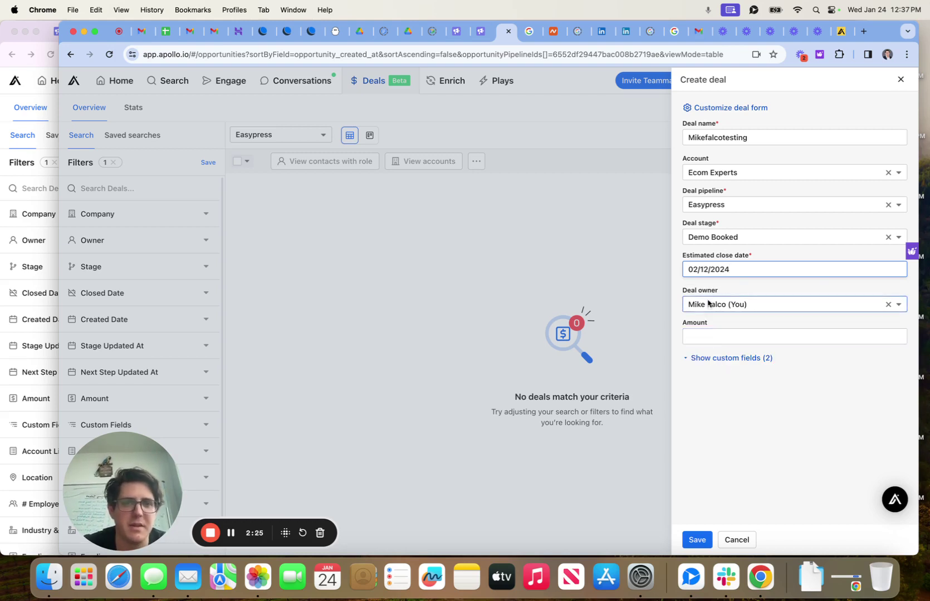
# Step: Keep yourself as owner, enter 3600 as the amount, and leave Type and Lead Source empty
pyautogui.click(708, 301)
pyautogui.click(757, 287)
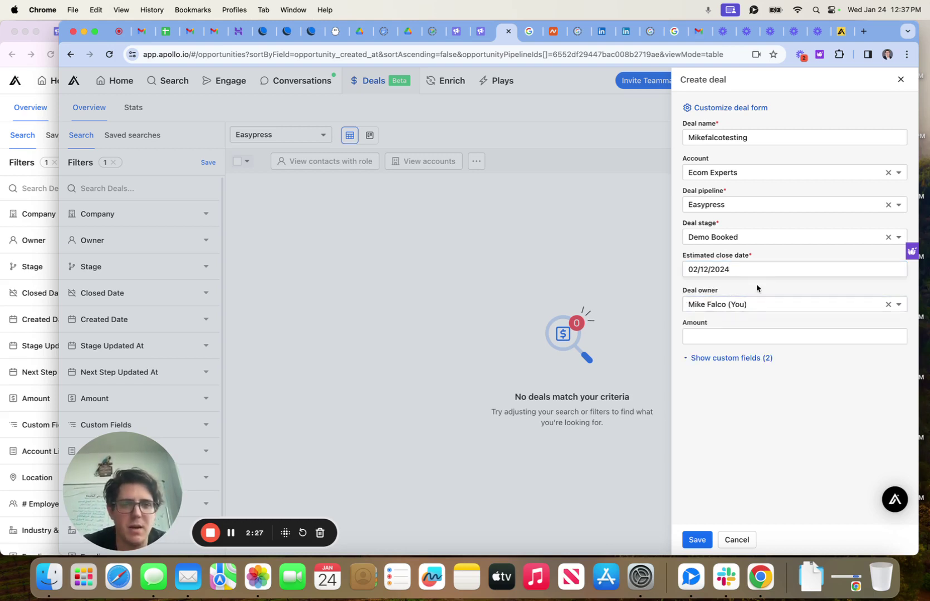
pyautogui.click(735, 338)
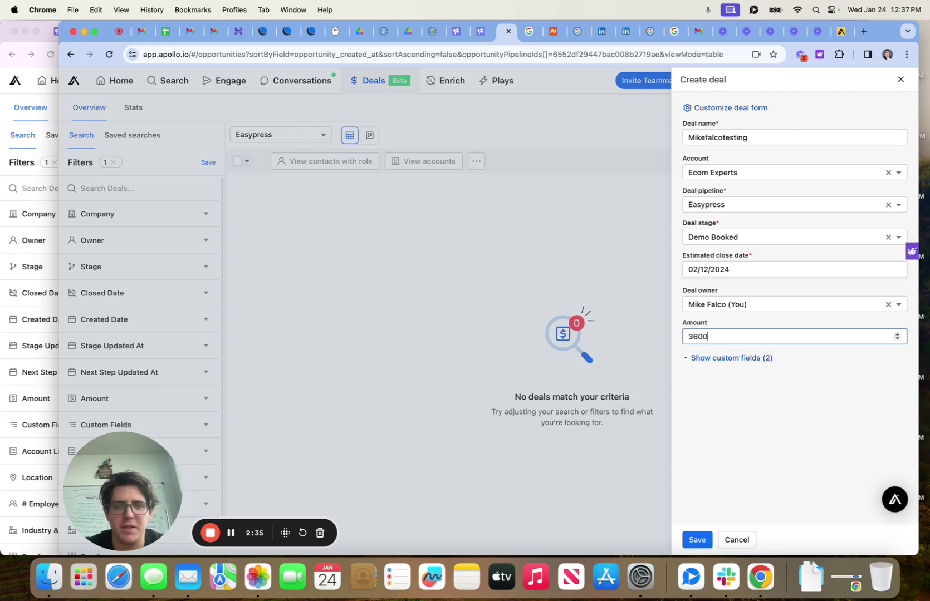
pyautogui.click(742, 359)
pyautogui.click(741, 384)
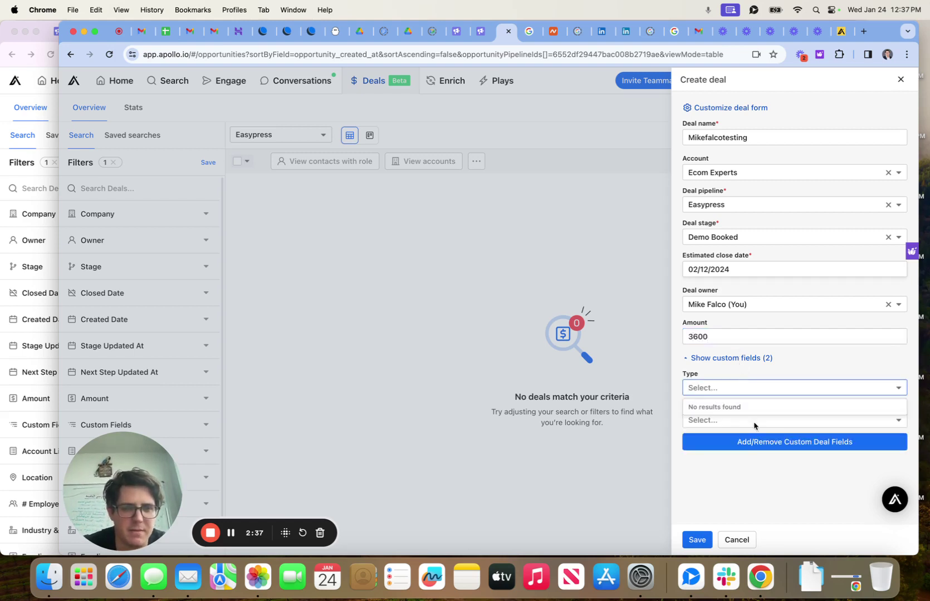
pyautogui.click(753, 483)
pyautogui.click(729, 418)
pyautogui.click(748, 497)
# Step: Save the deal and select the new $3,600 Ecom Experts deal in the deals list
pyautogui.click(698, 540)
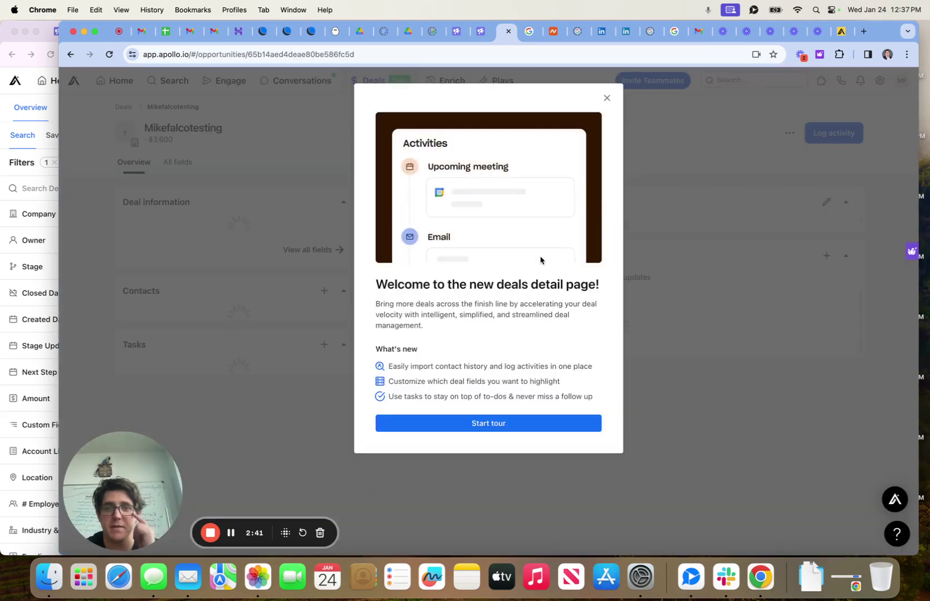
pyautogui.click(607, 99)
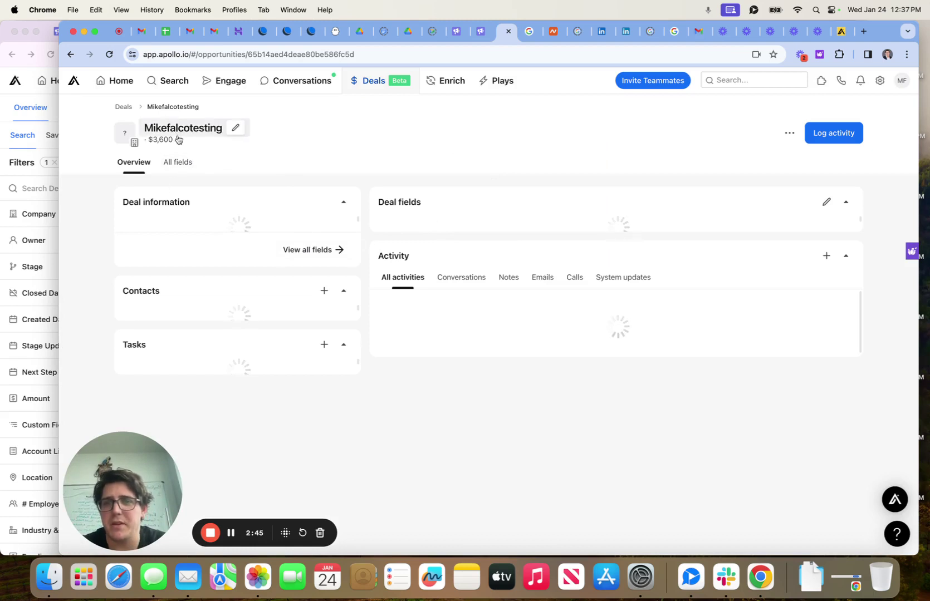
pyautogui.click(375, 81)
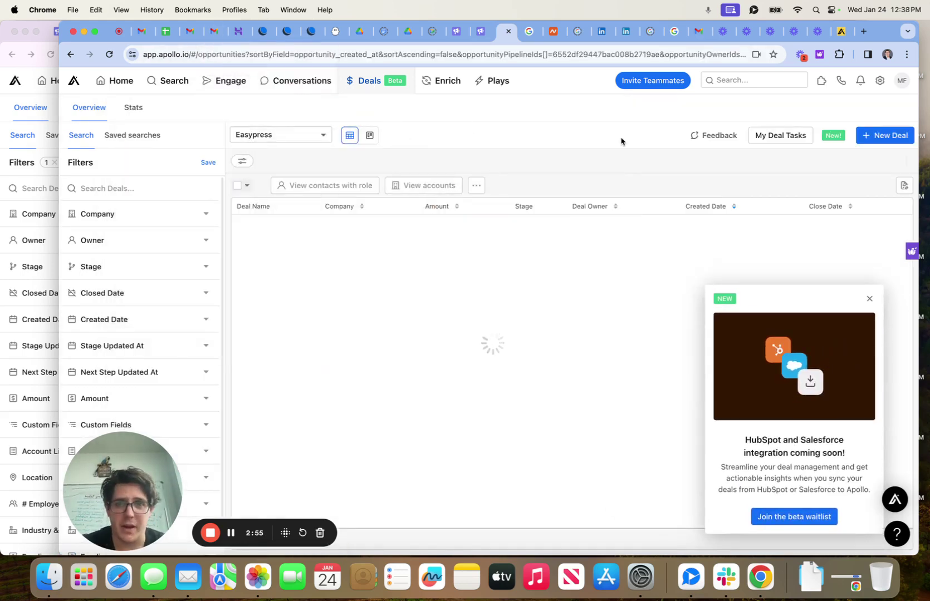
pyautogui.click(241, 238)
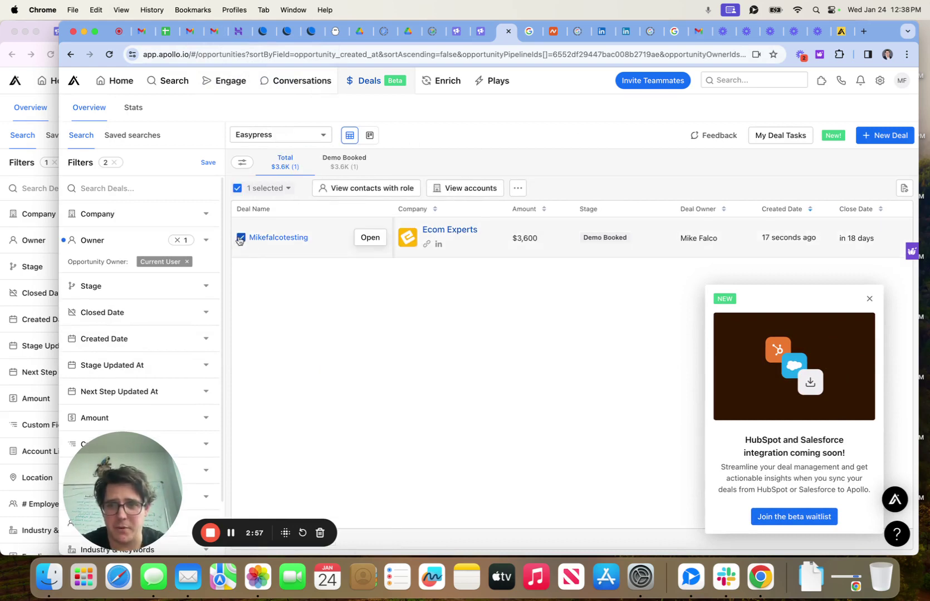